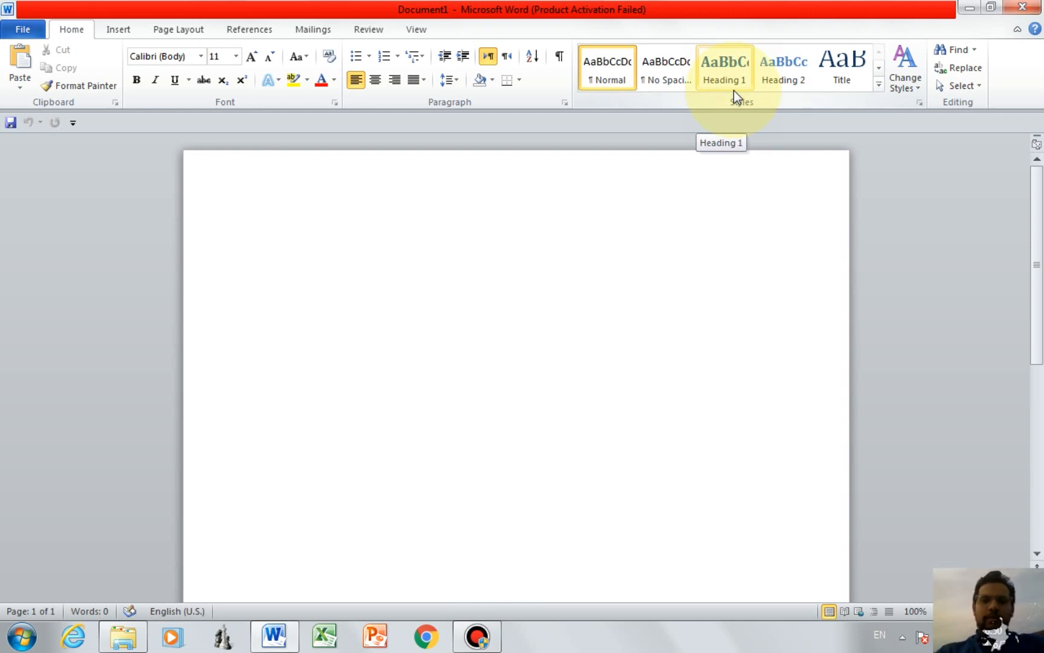
- Insert the Motion cover page from the built-in cover page gallery and view its picture
left_click(122, 28)
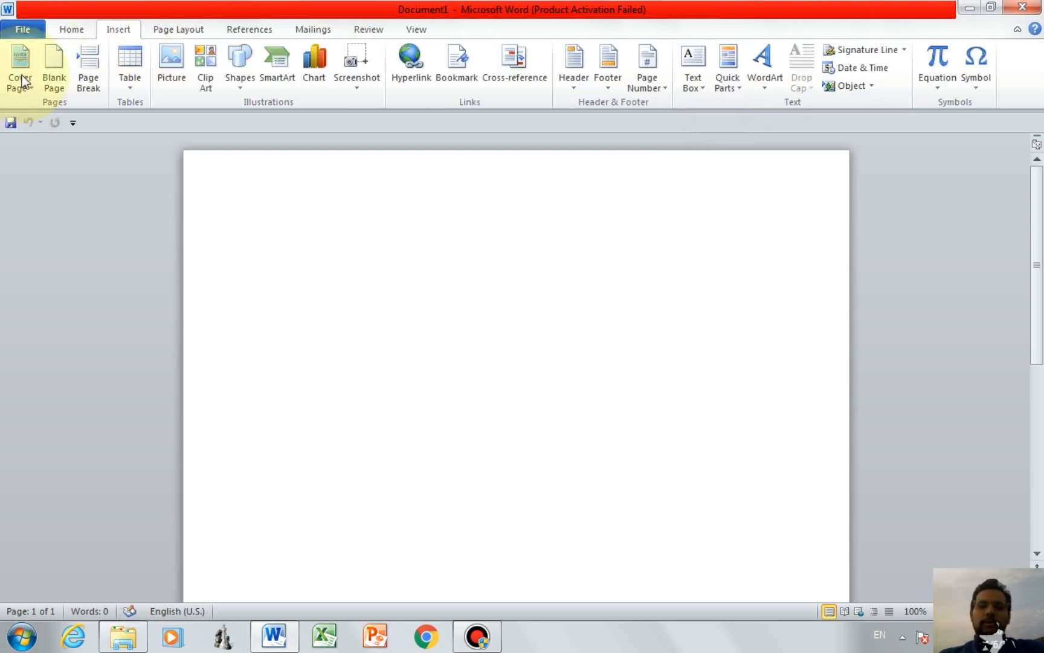
left_click(22, 75)
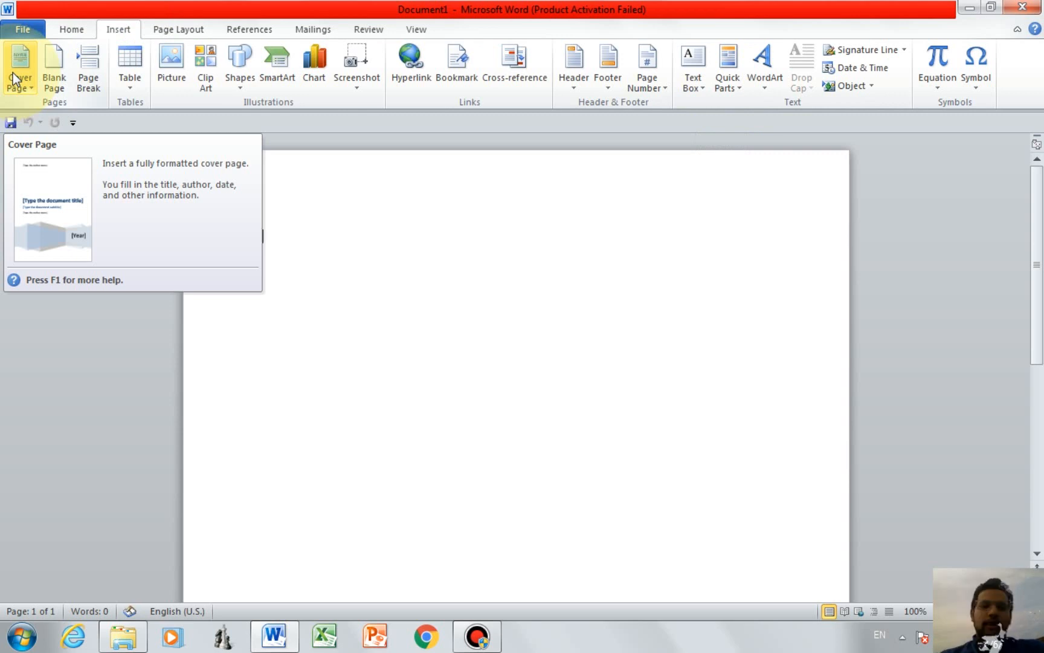
left_click(16, 64)
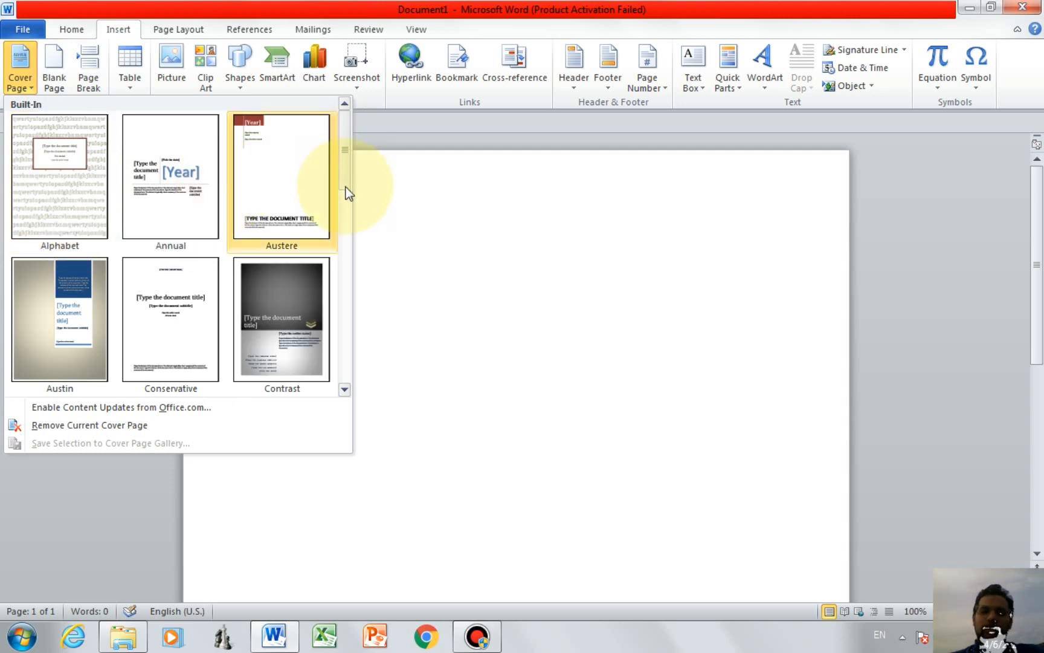
left_click_drag(345, 187, 345, 209)
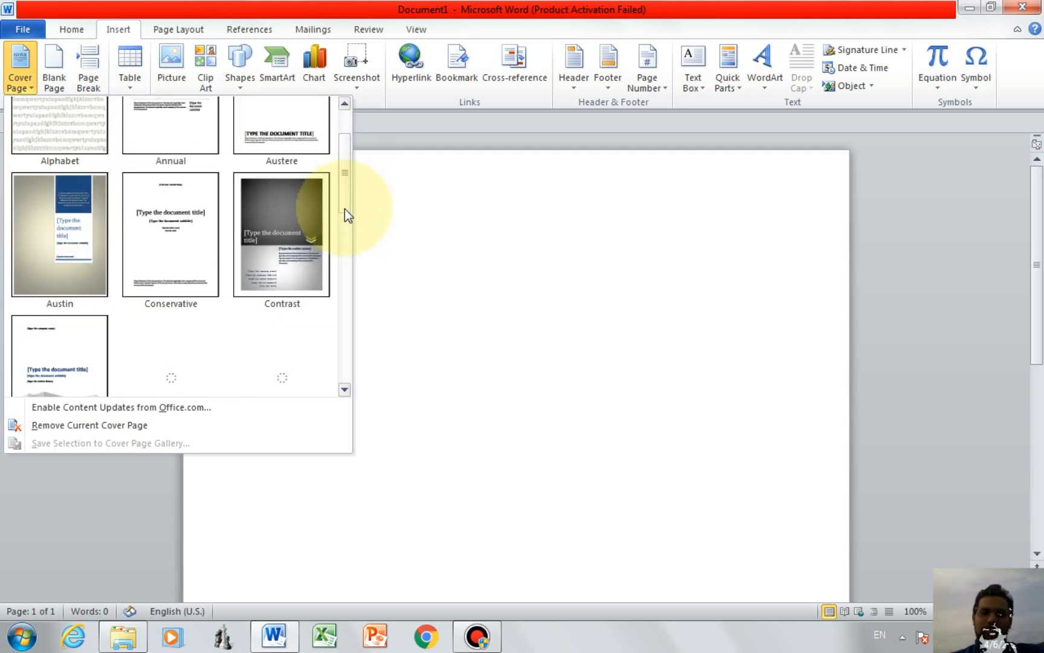
left_click(344, 389)
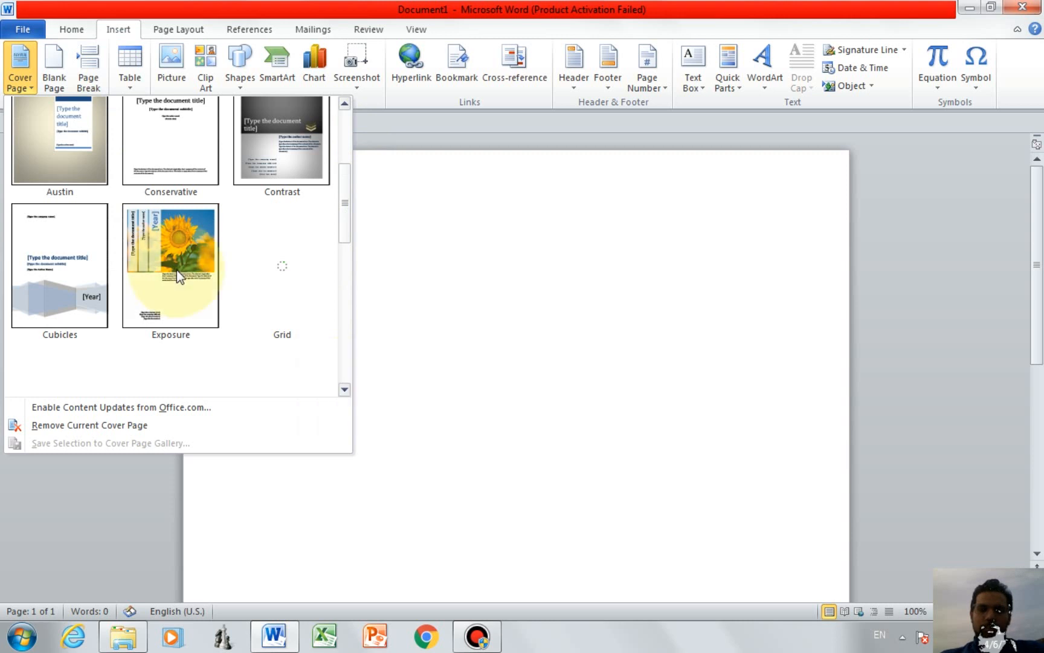
left_click(345, 389)
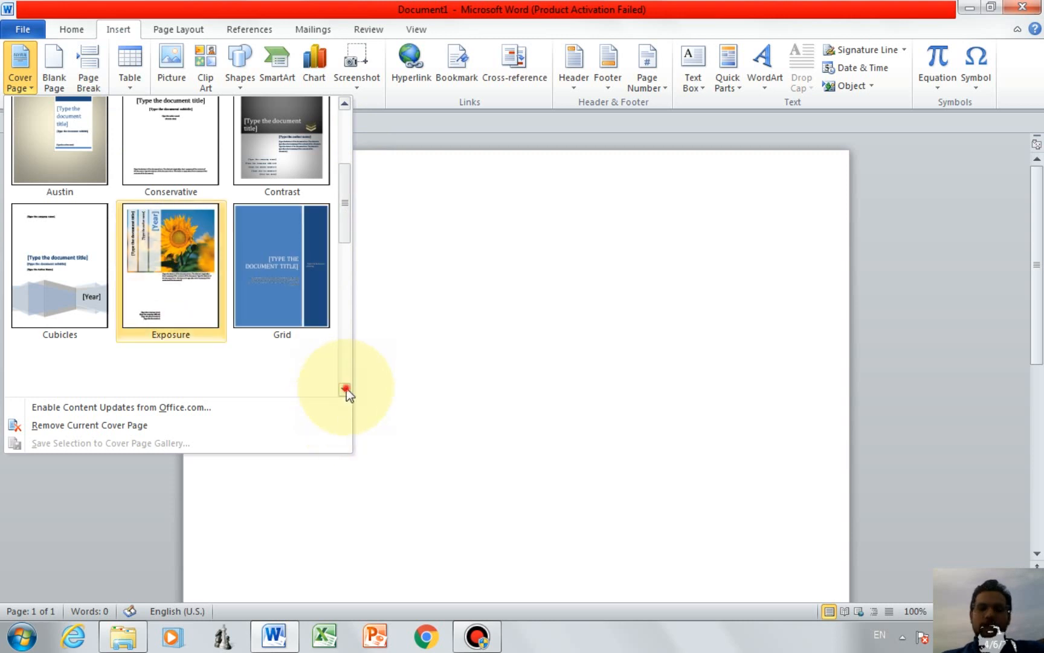
left_click(346, 389)
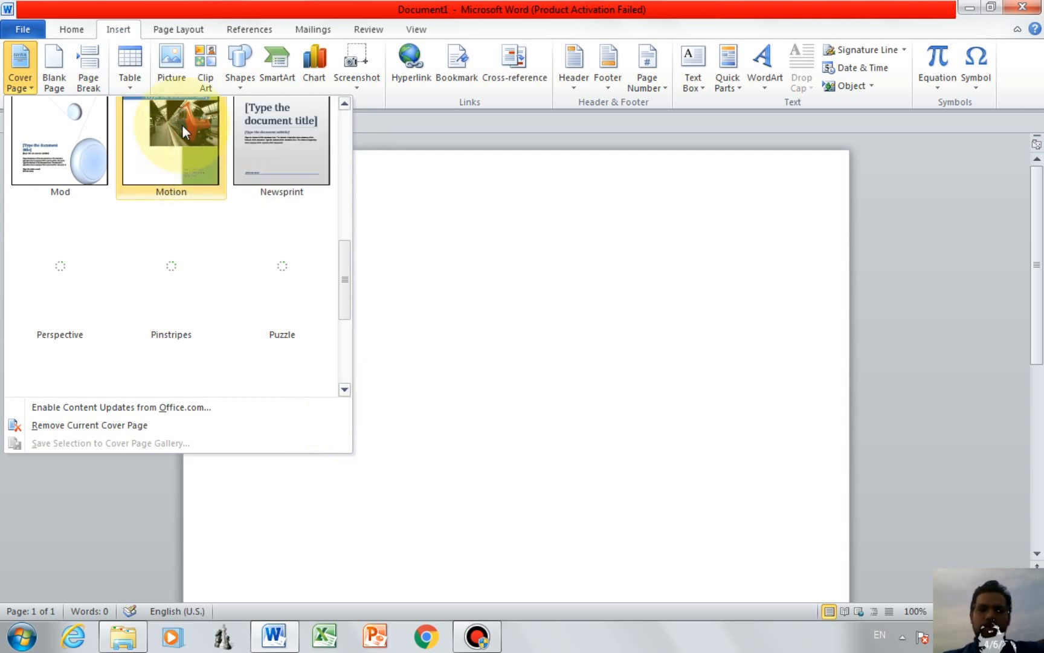
left_click(182, 125)
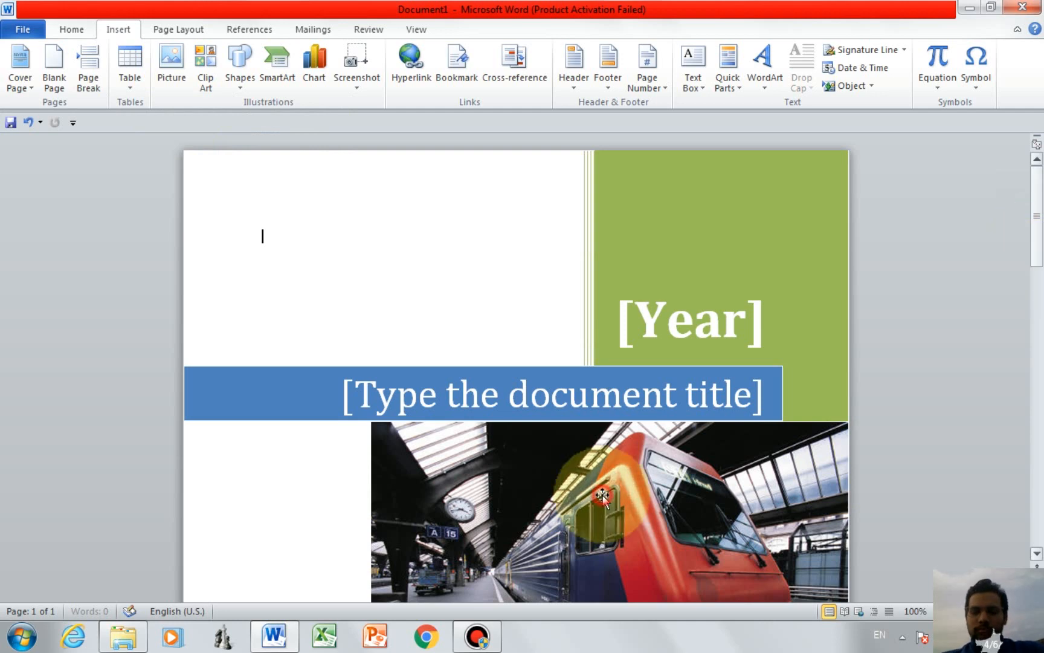
scroll(602, 496, "down", 3)
left_click(602, 440)
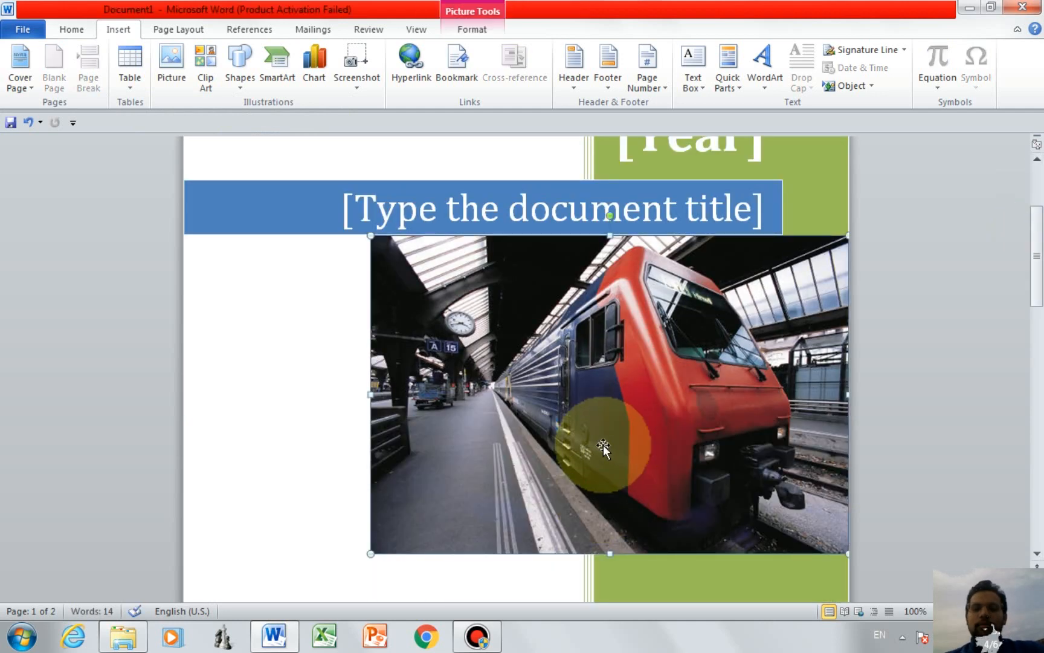
left_click(354, 331)
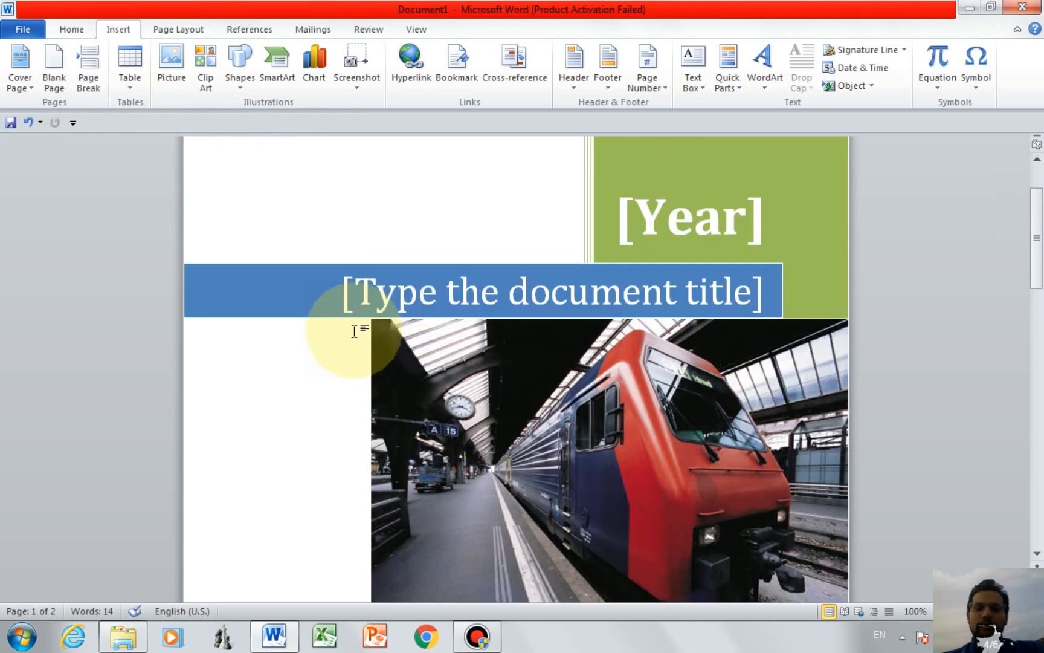
- Add two blank pages after the cover page
left_click(46, 67)
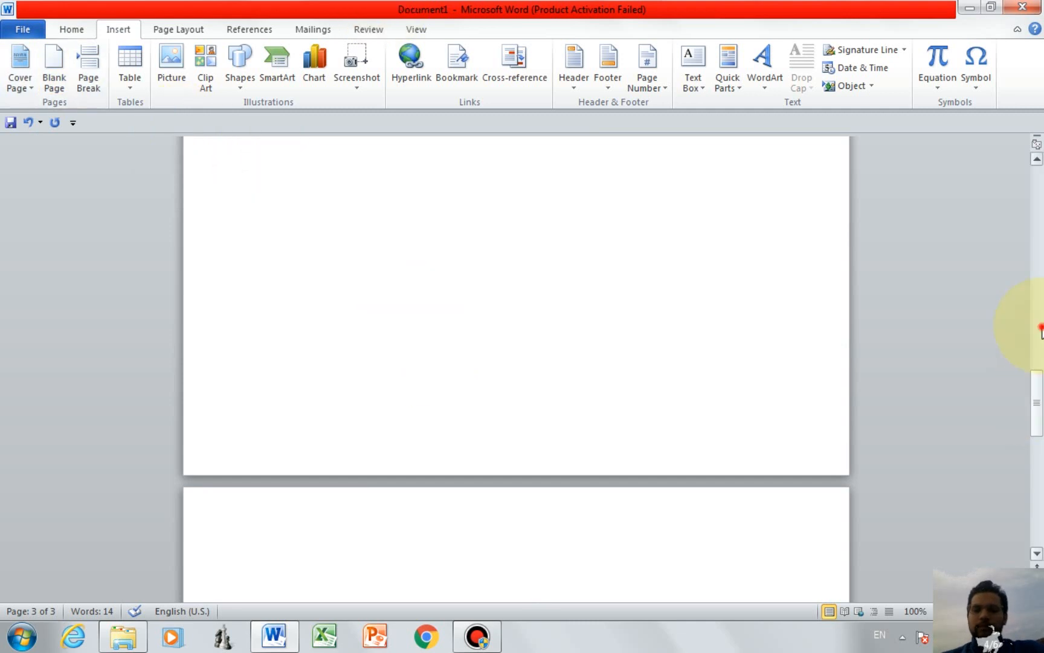
mouse_move(1041, 329)
left_mouse_down()
mouse_move(1041, 493)
mouse_move(1040, 430)
mouse_move(1041, 459)
left_mouse_up()
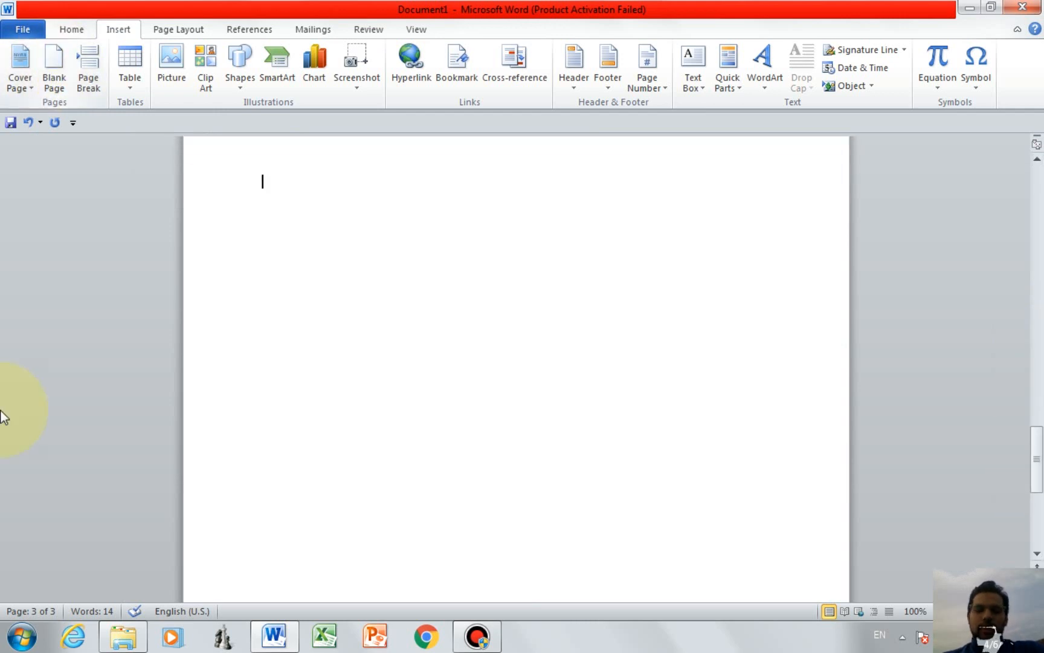
left_click(51, 60)
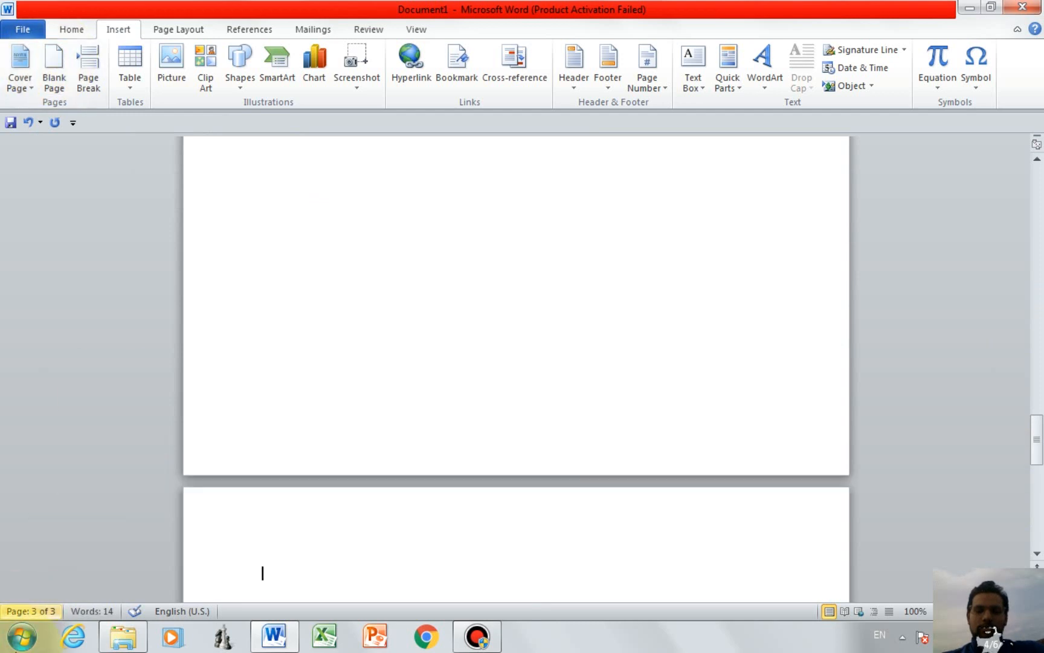
left_click(319, 302)
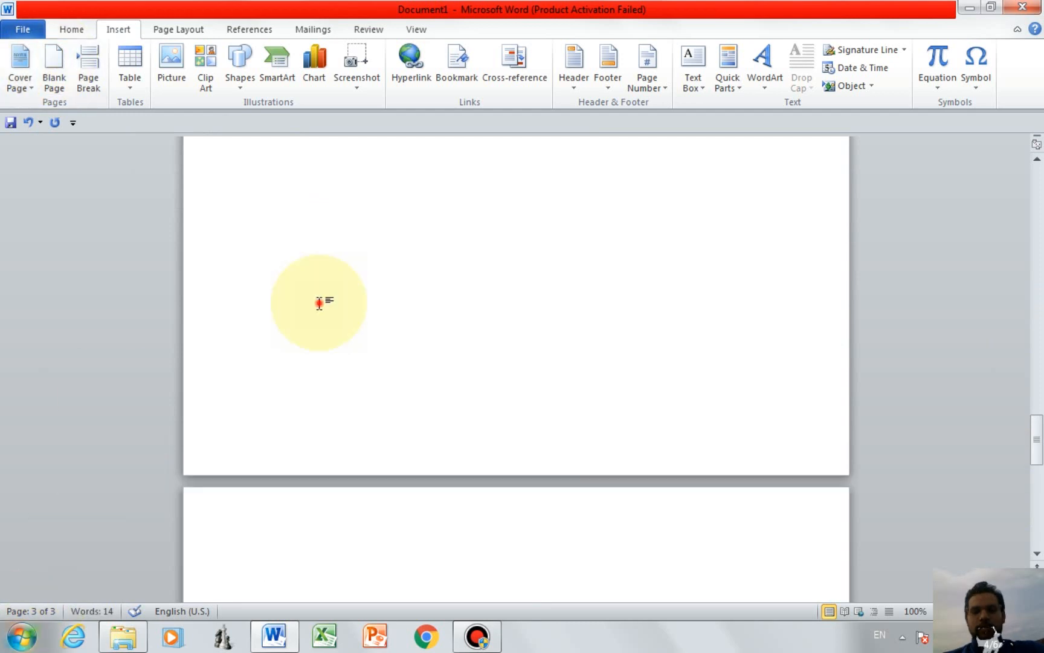
key("ctrl+Return")
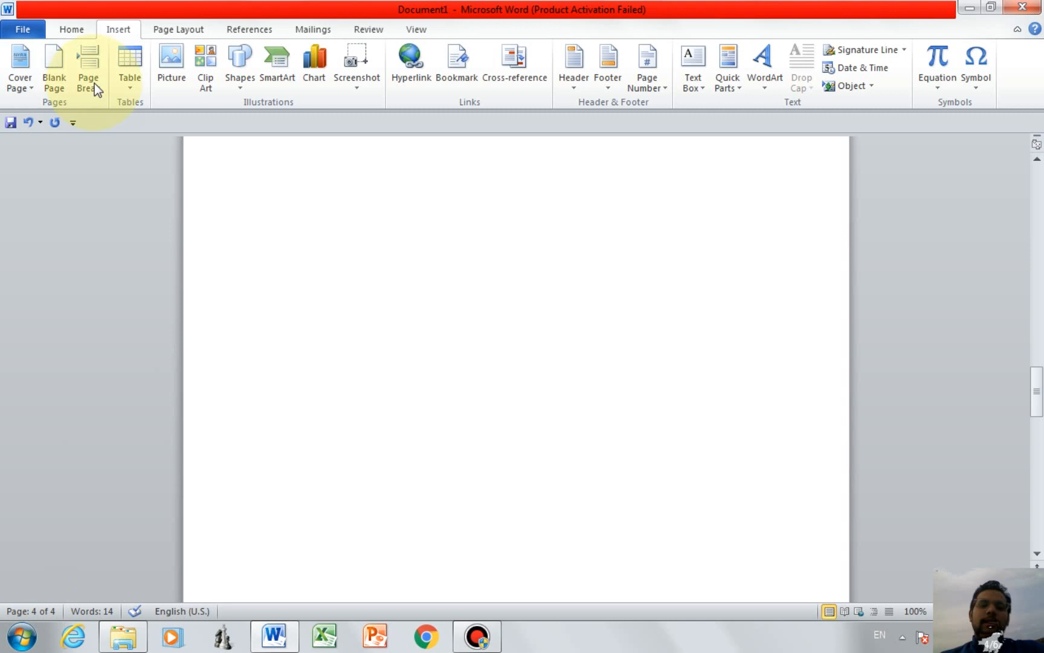
- Generate two paragraphs of sample text on page 3 with =rand(2)
left_click(292, 145)
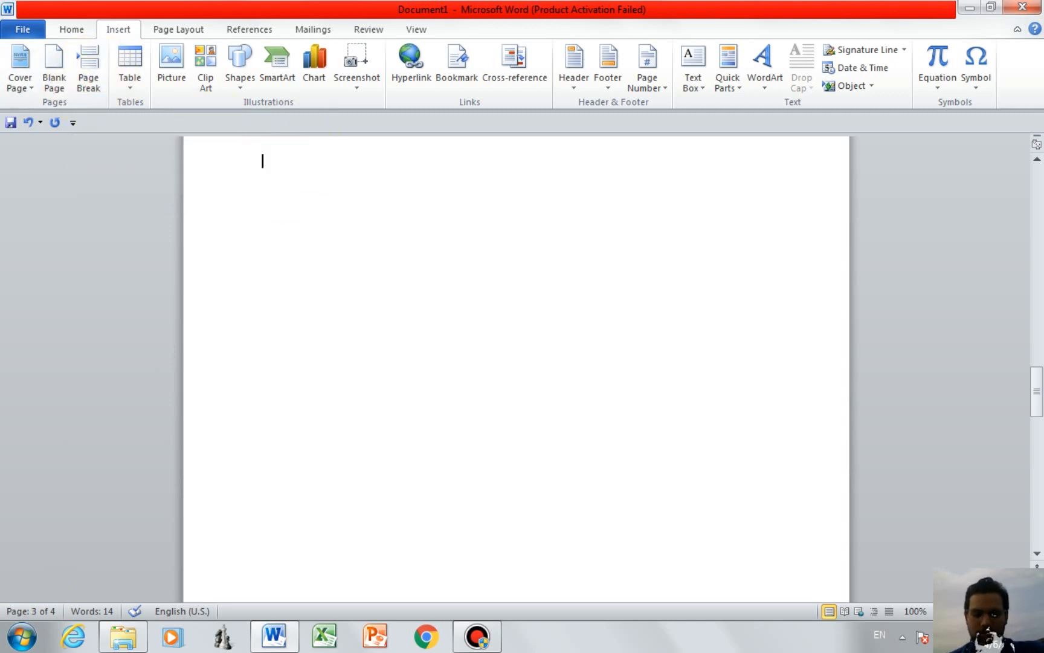
type("=ran")
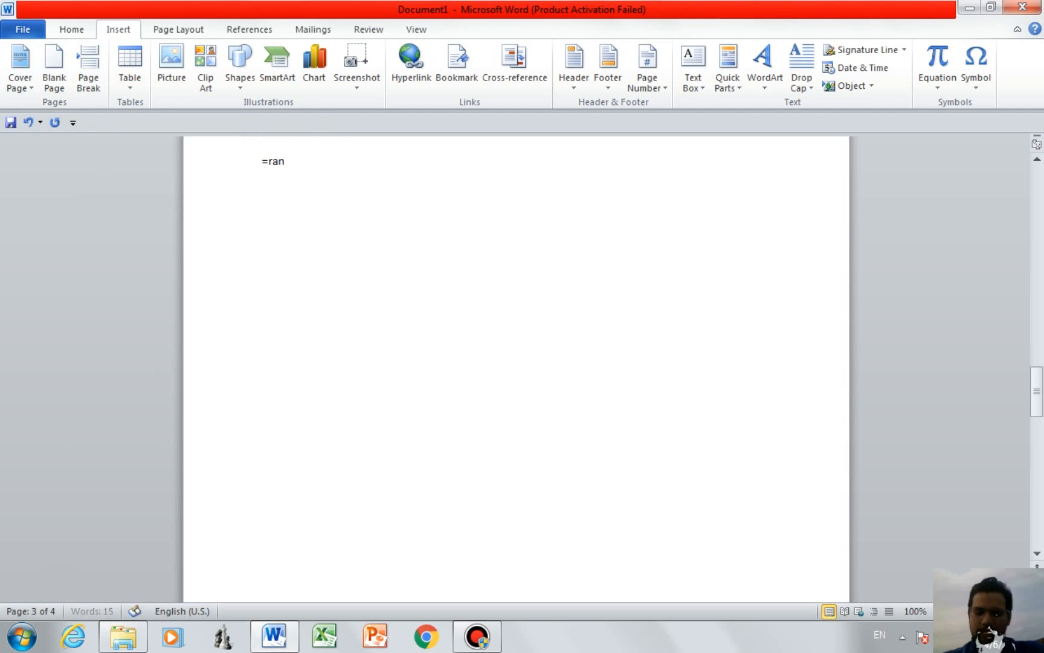
type("d(2")
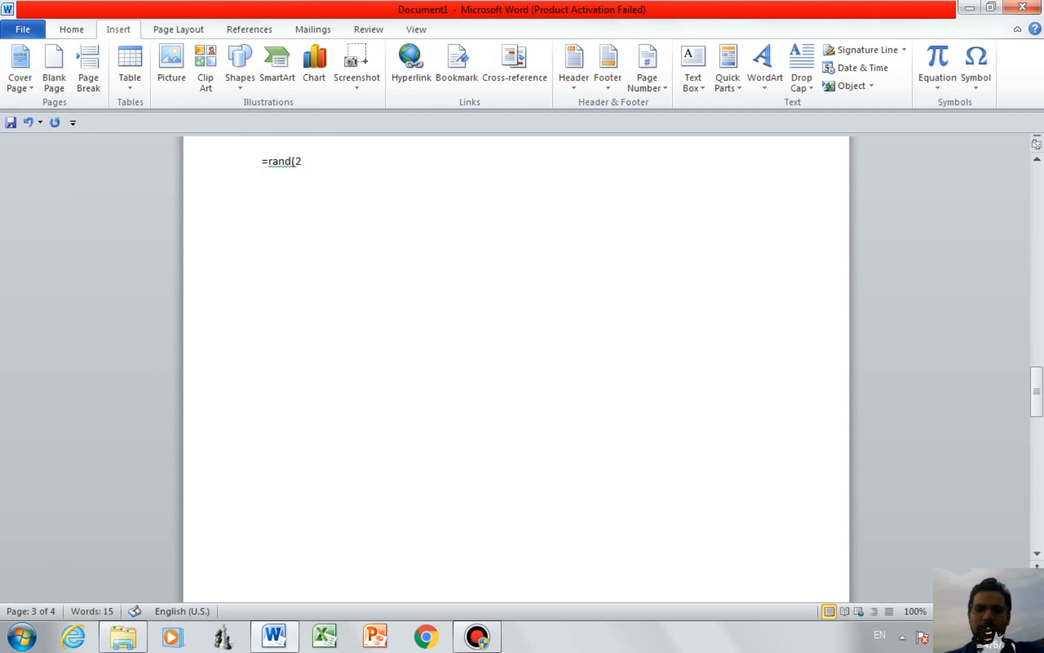
type(")")
key("Return")
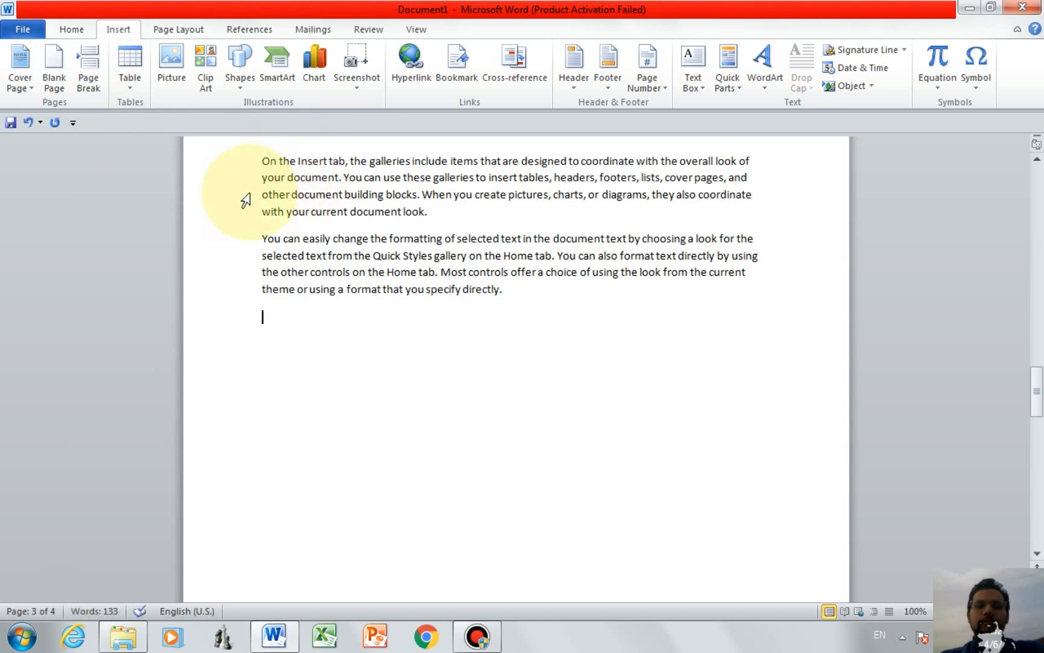
- Insert a page break below the two sample paragraphs and return to the text
left_click(90, 71)
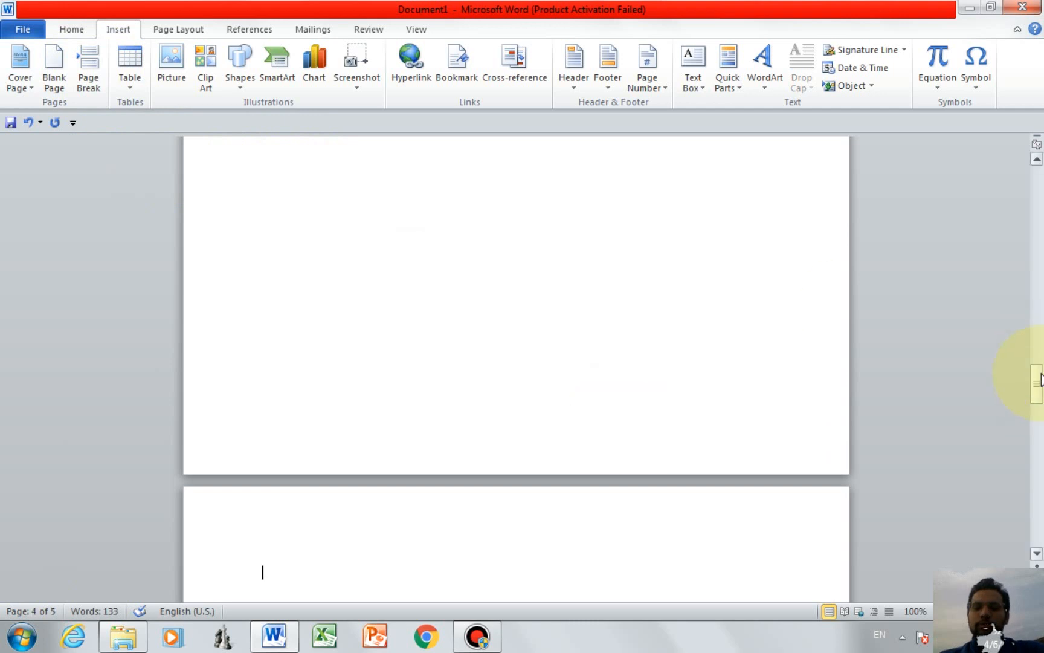
left_click_drag(1039, 377, 1037, 334)
left_click(428, 350)
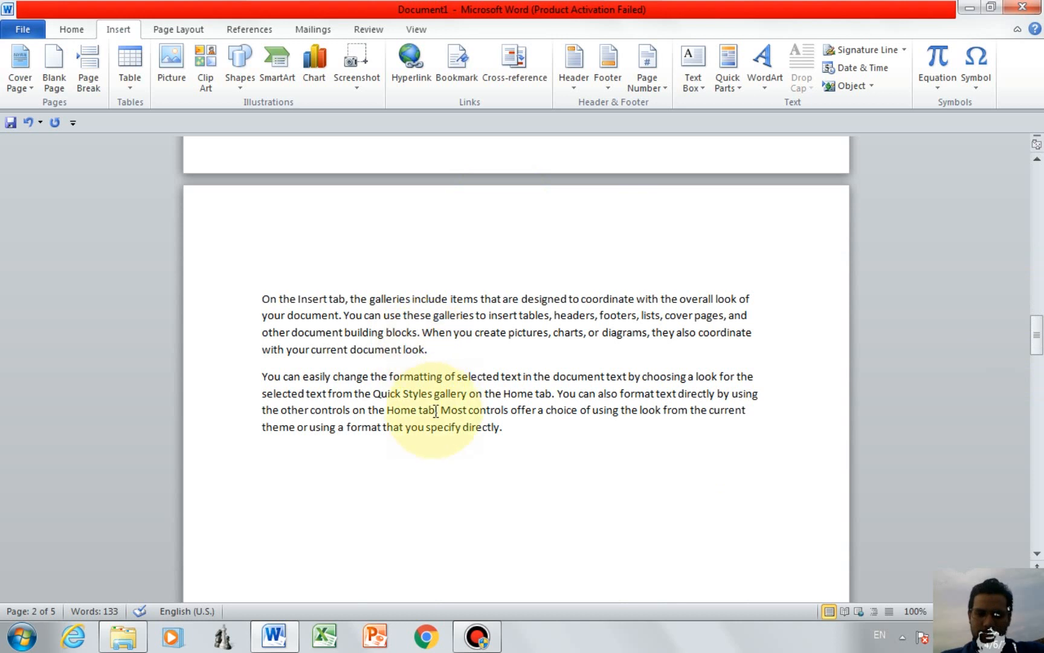
left_click(88, 58)
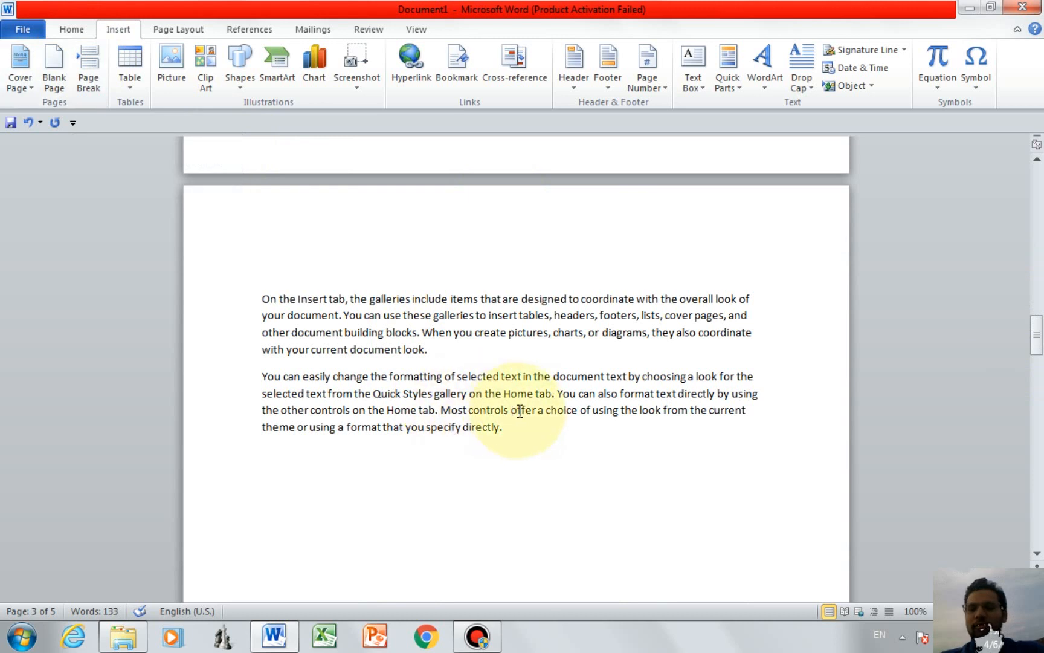
- Insert a page break after the "d" of "directly" at the end of the second paragraph
left_click_drag(440, 411, 517, 417)
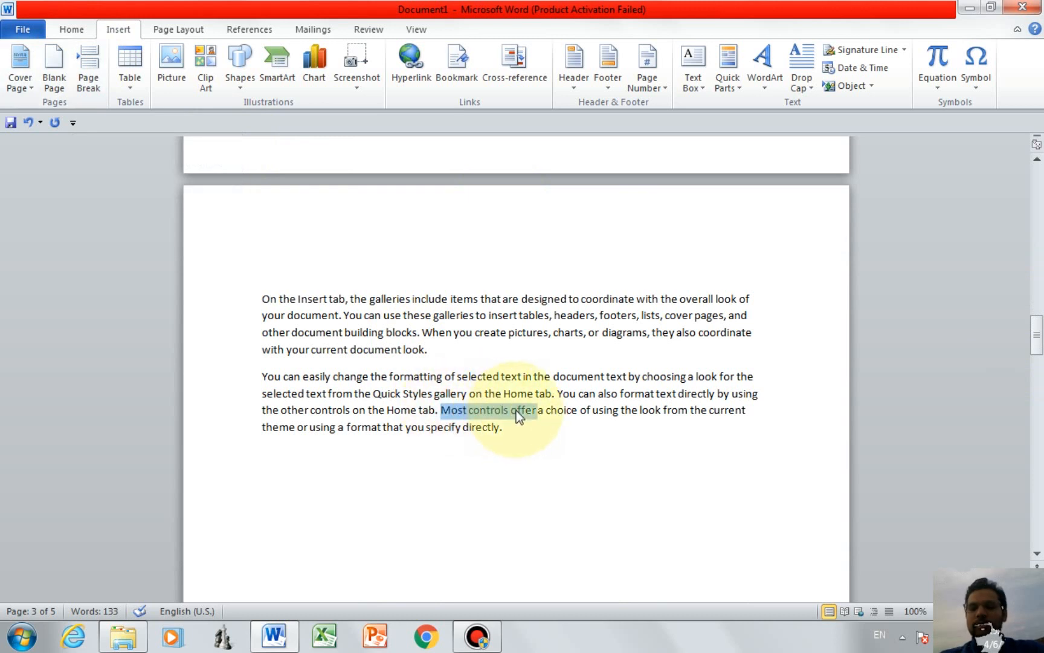
left_click(469, 426)
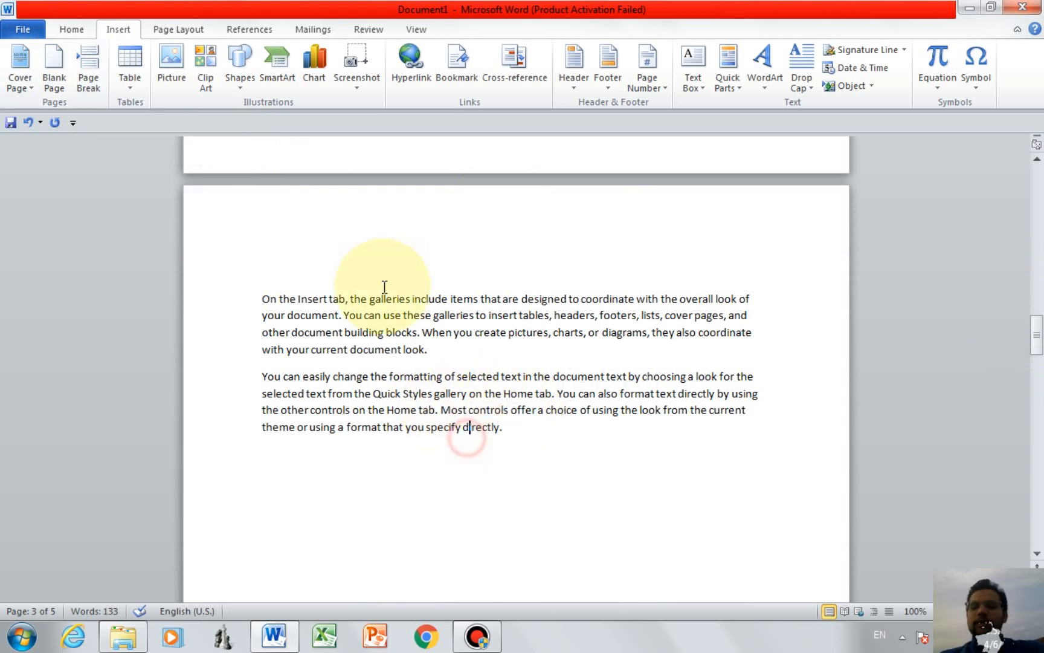
left_click(88, 66)
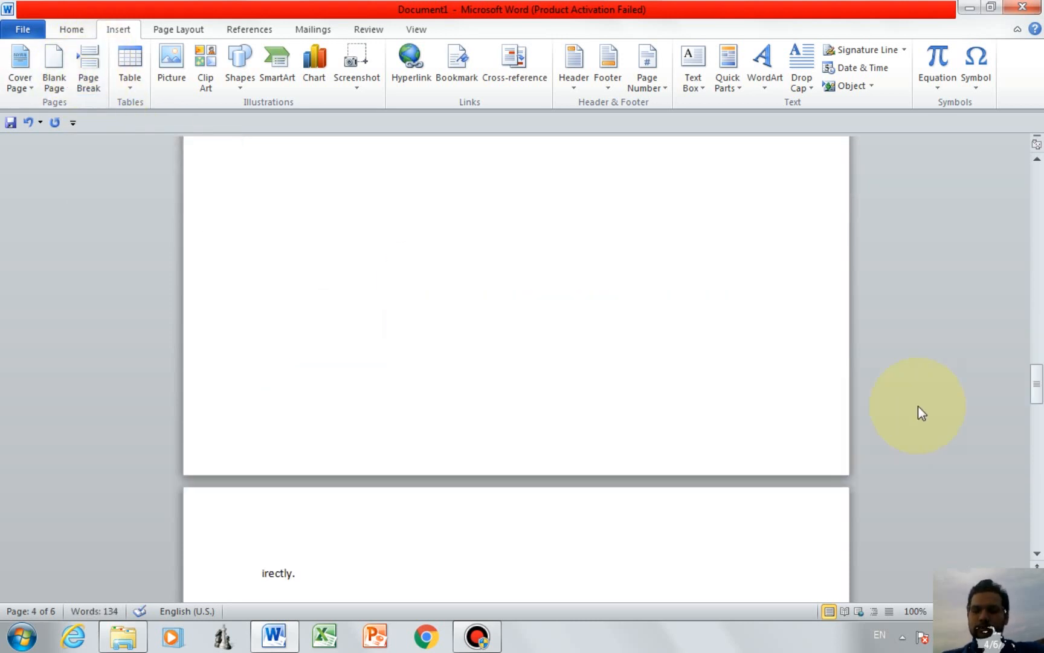
- Insert a page break before the sentence starting "Most controls offer" in the second paragraph
left_click_drag(1038, 384, 1038, 322)
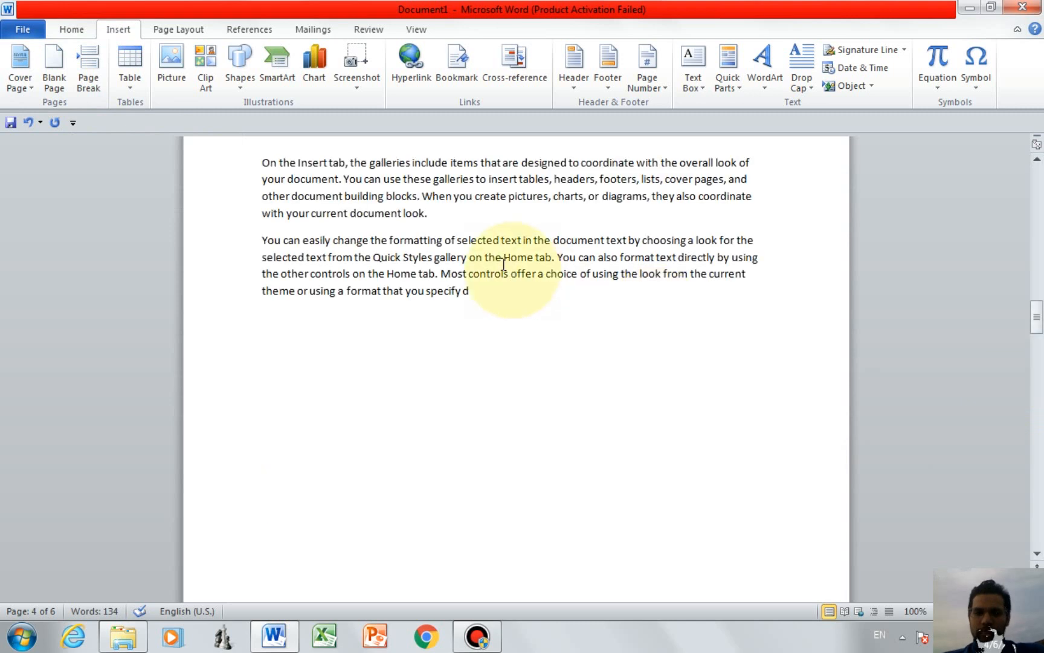
left_click(441, 273)
left_click(88, 69)
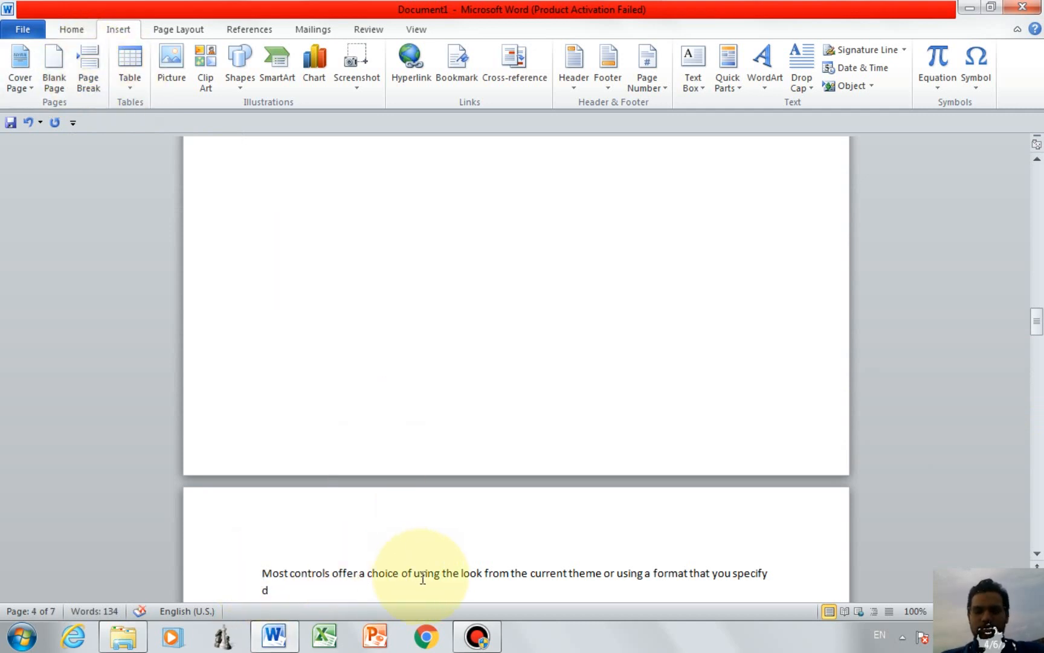
left_click(498, 632)
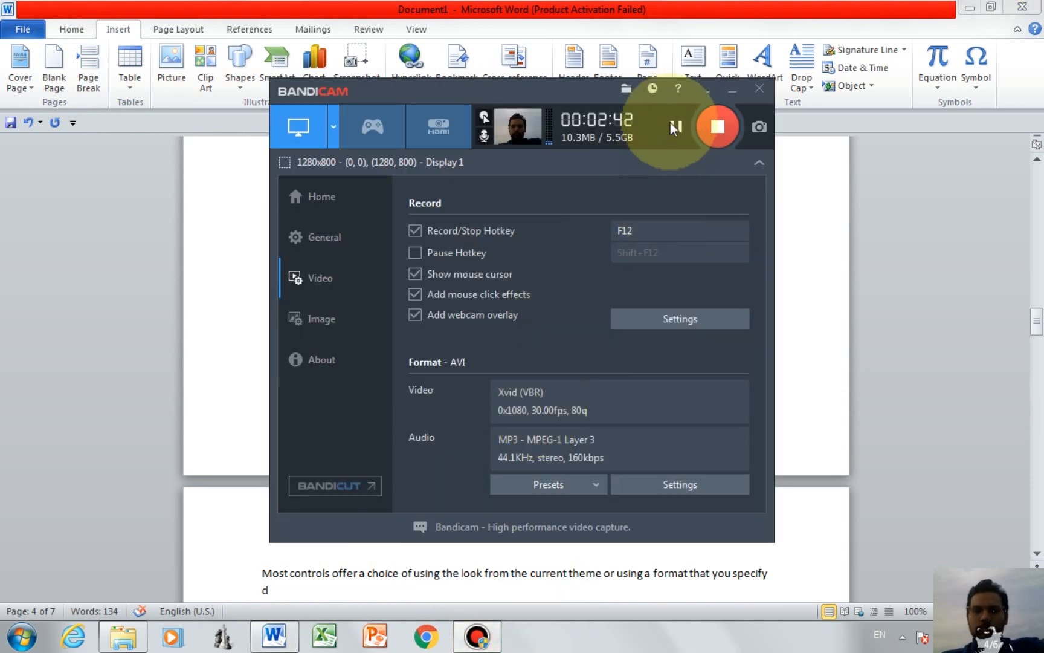
left_click(672, 127)
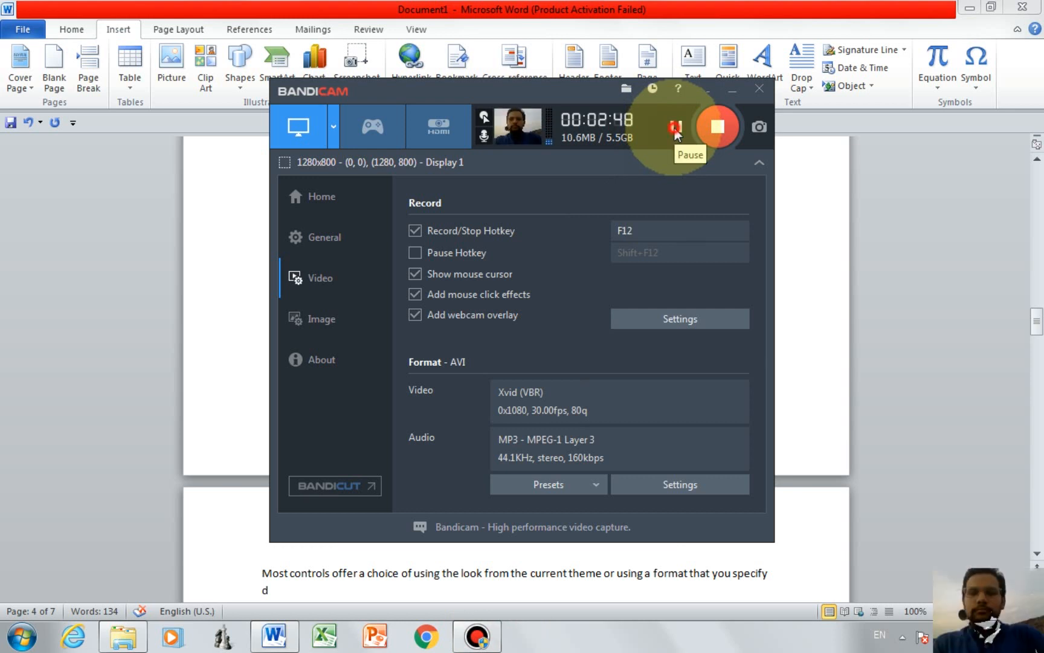
left_click(735, 89)
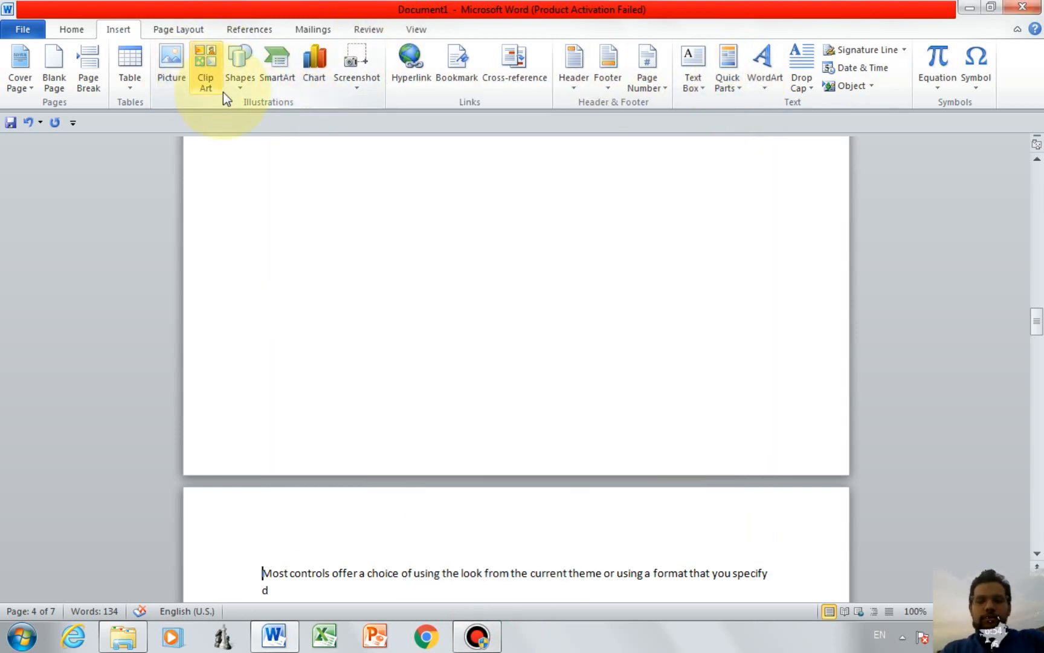
- Insert a table with 9 columns and 6 rows above the "Most controls offer" sentence
left_click(132, 86)
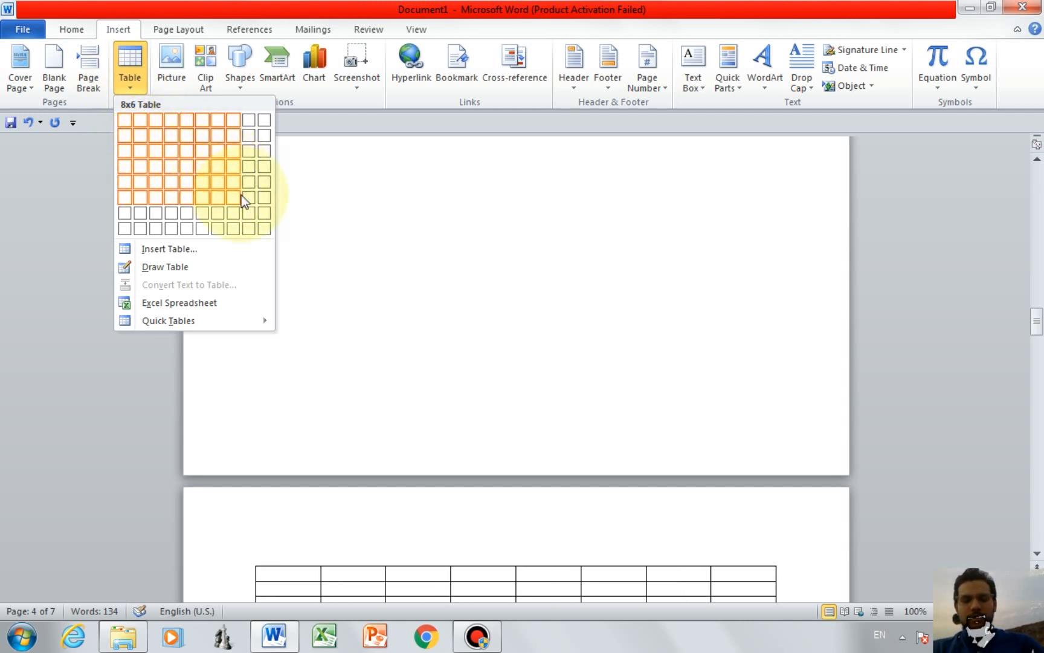
left_click(573, 374)
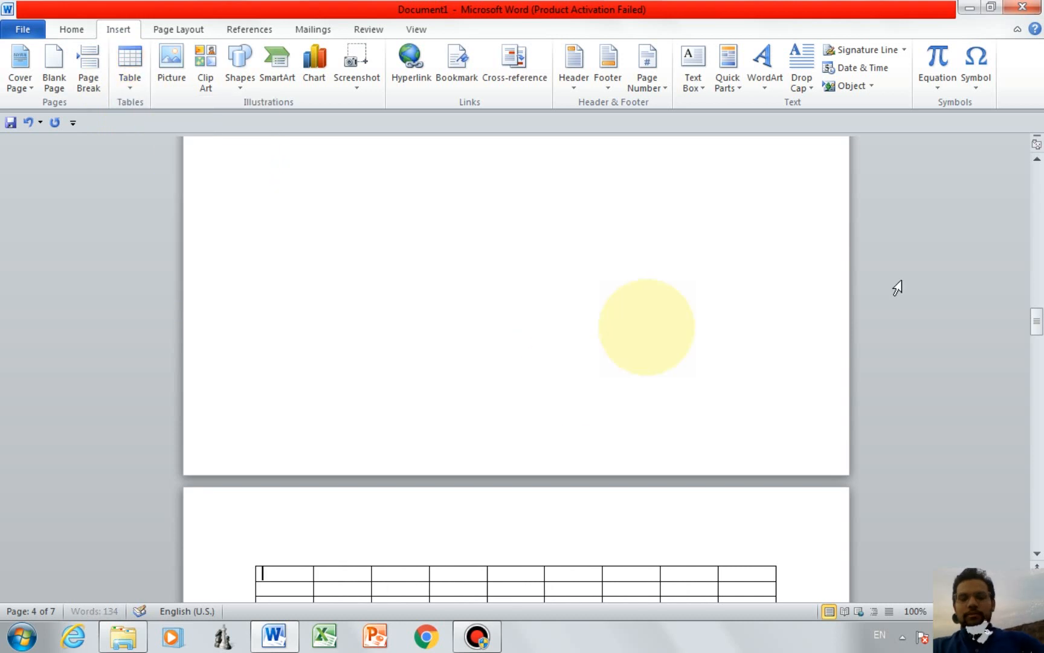
left_click_drag(1038, 316, 1040, 338)
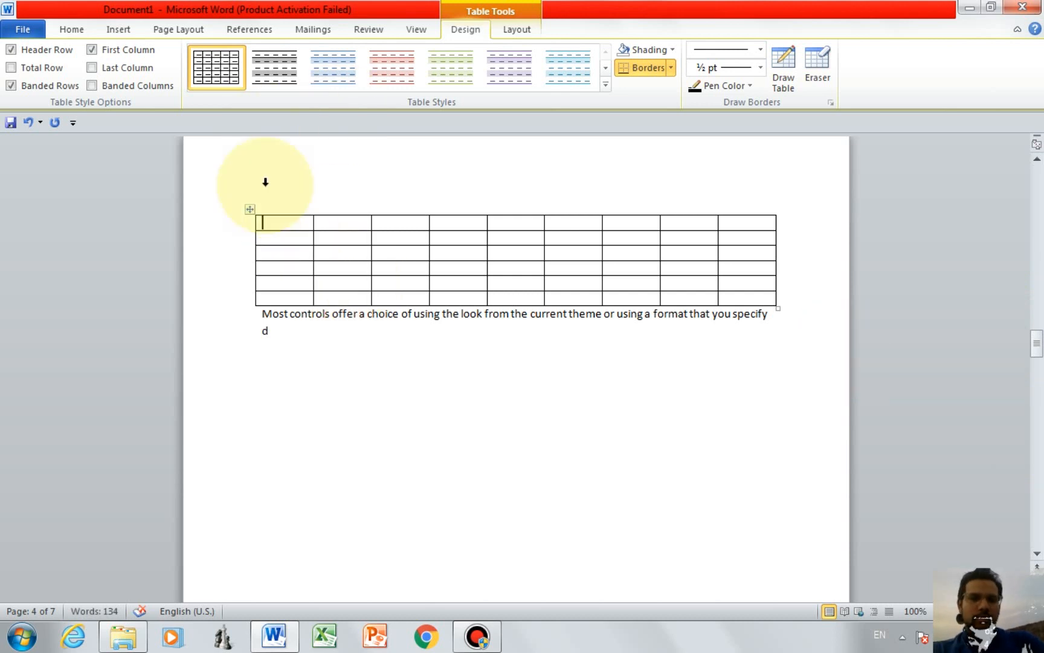
- Insert a nested table with 6 columns and 5 rows in the first cell of the existing table
left_click(125, 35)
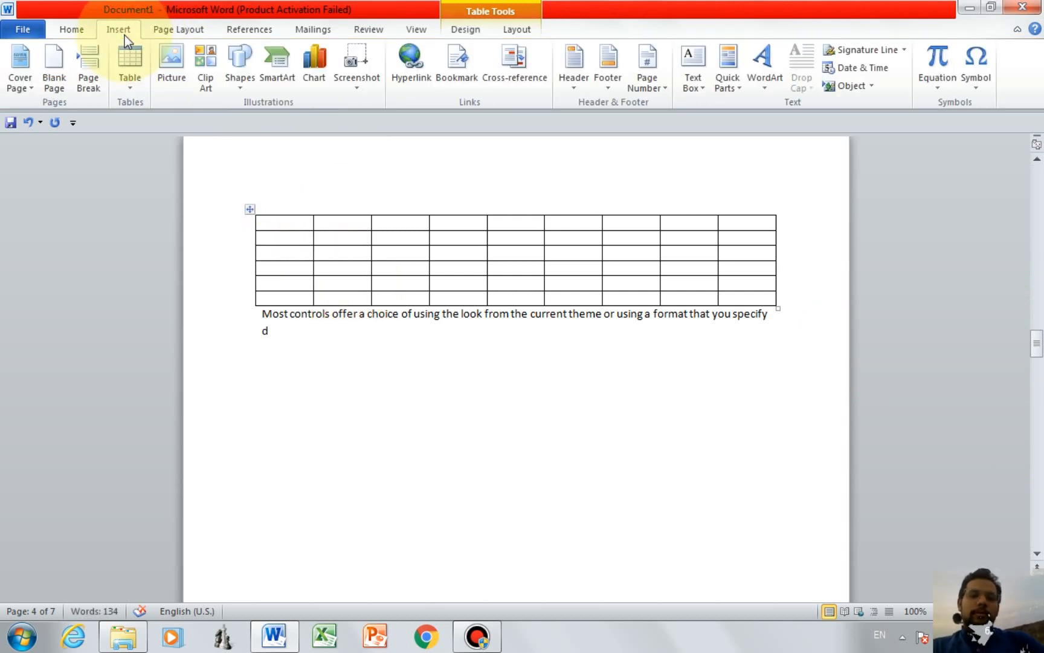
left_click(130, 78)
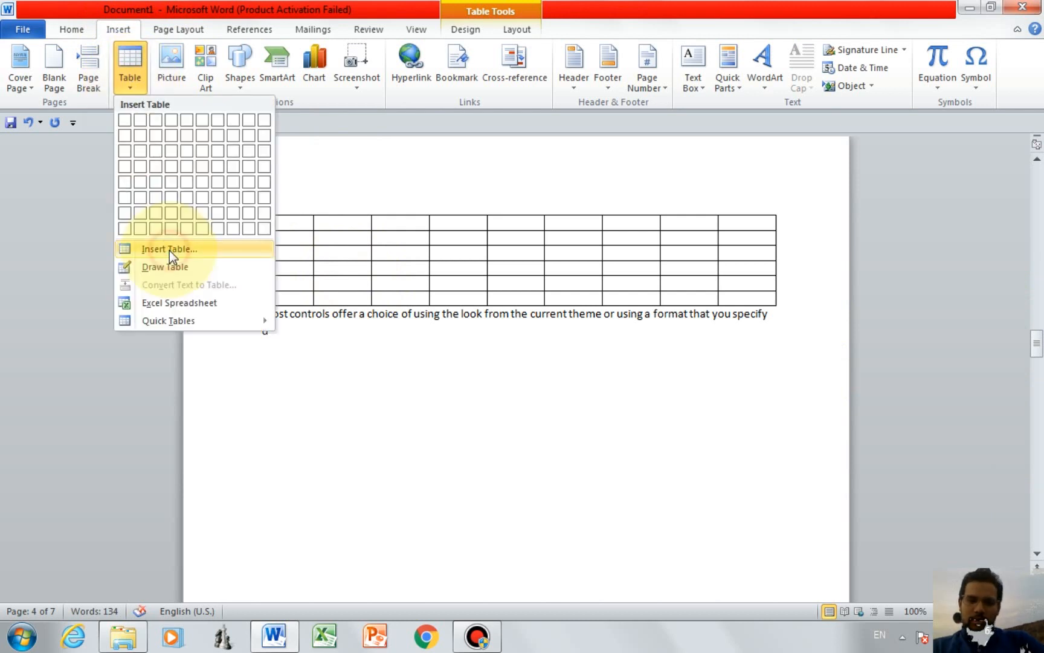
left_click(169, 250)
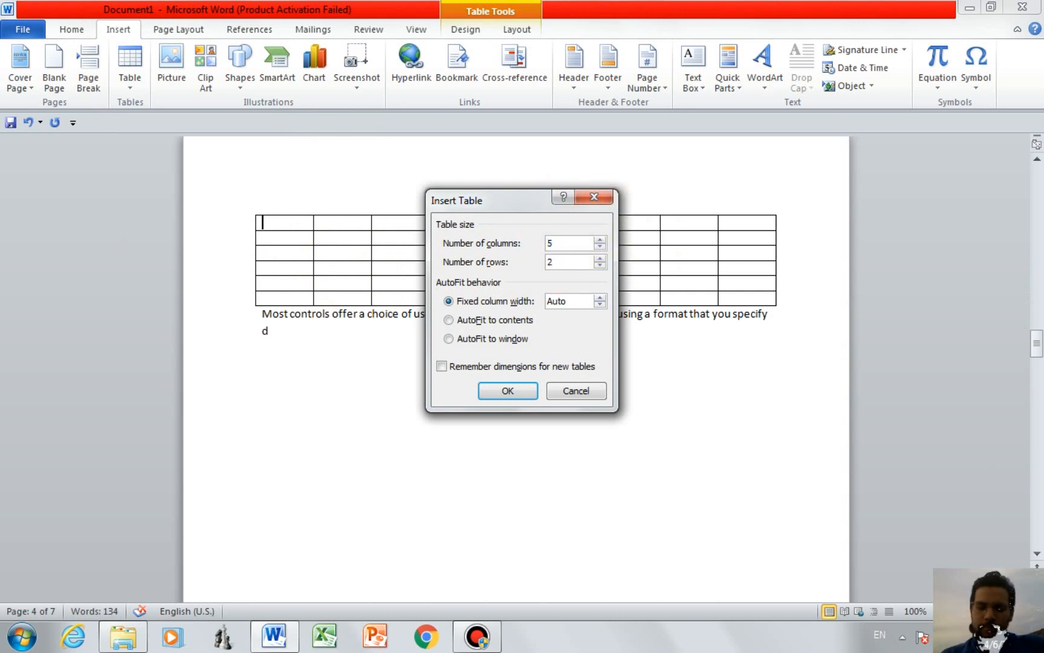
type("67")
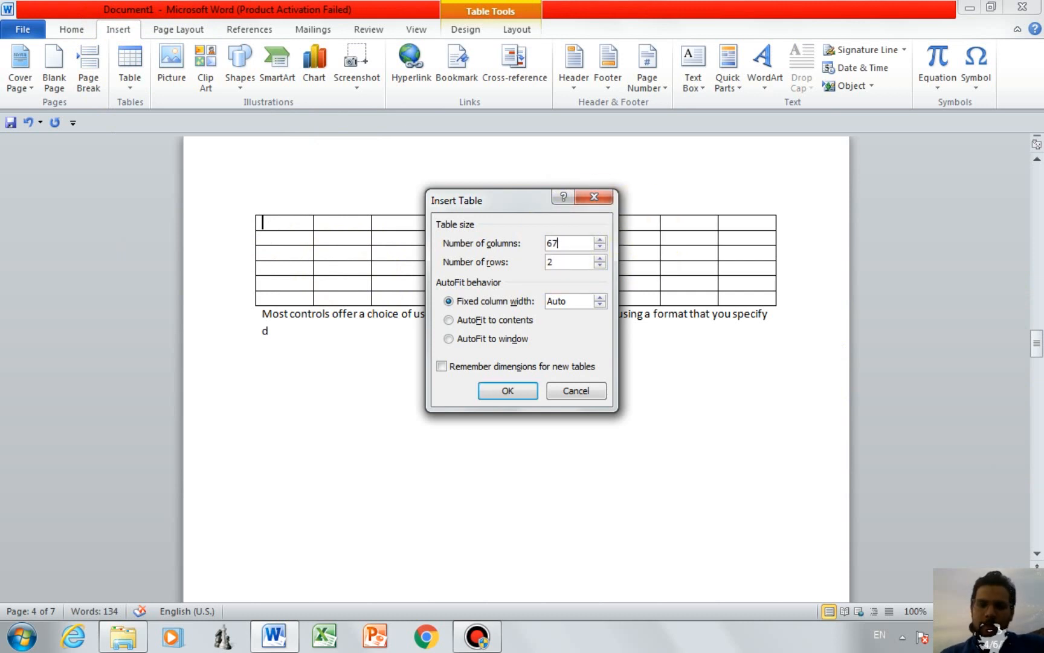
key("BackSpace")
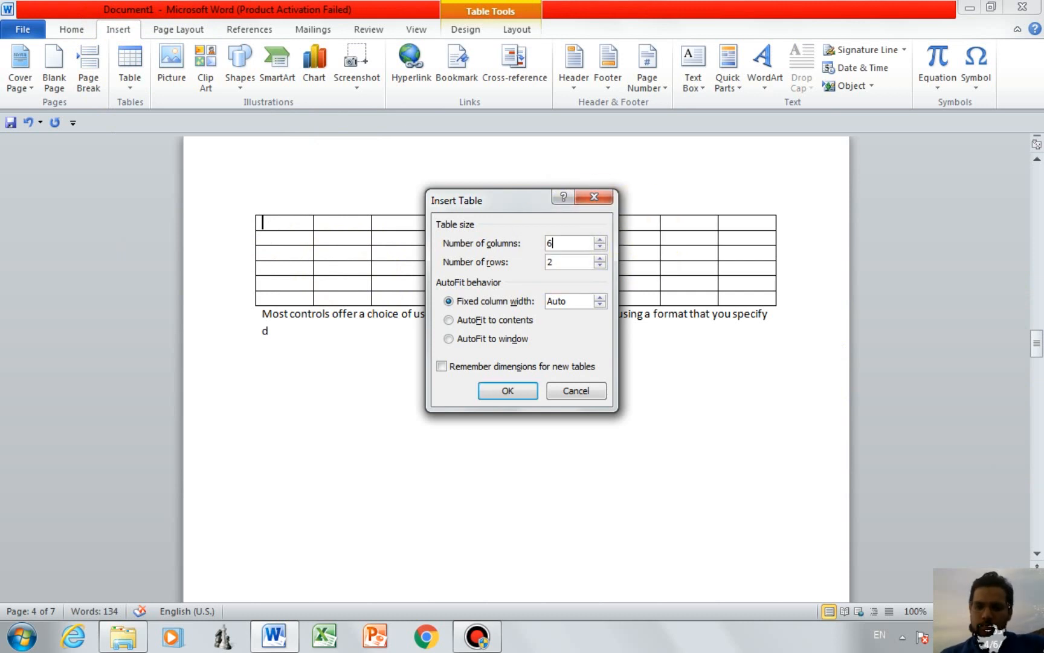
left_click(563, 259)
key("BackSpace")
type("5")
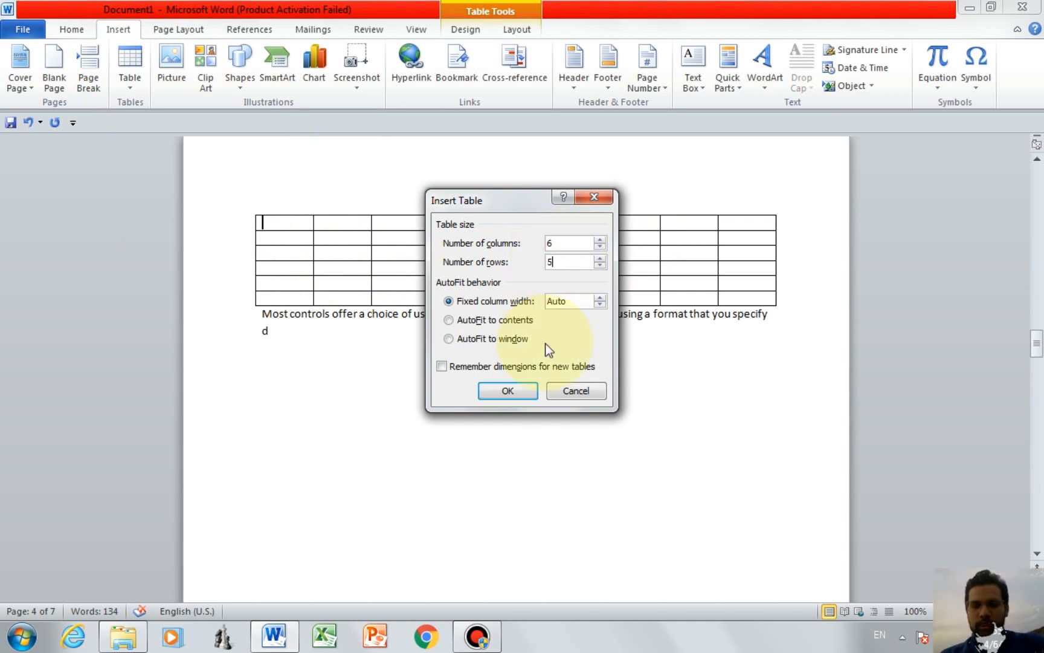
key("Return")
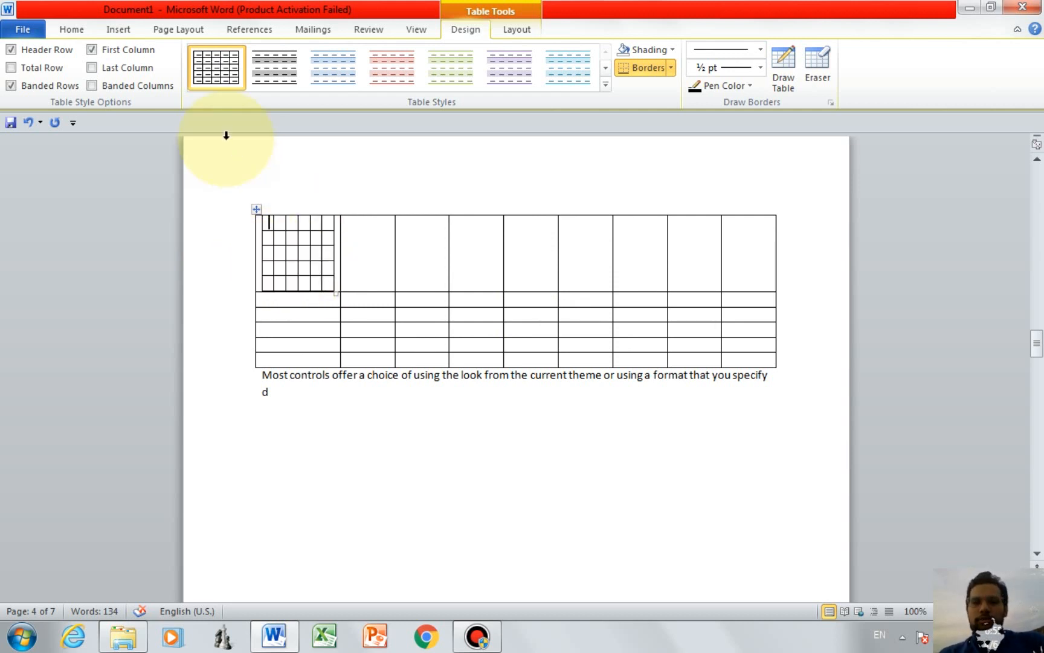
- Activate the Draw Table tool for drawing a table by hand
left_click(118, 29)
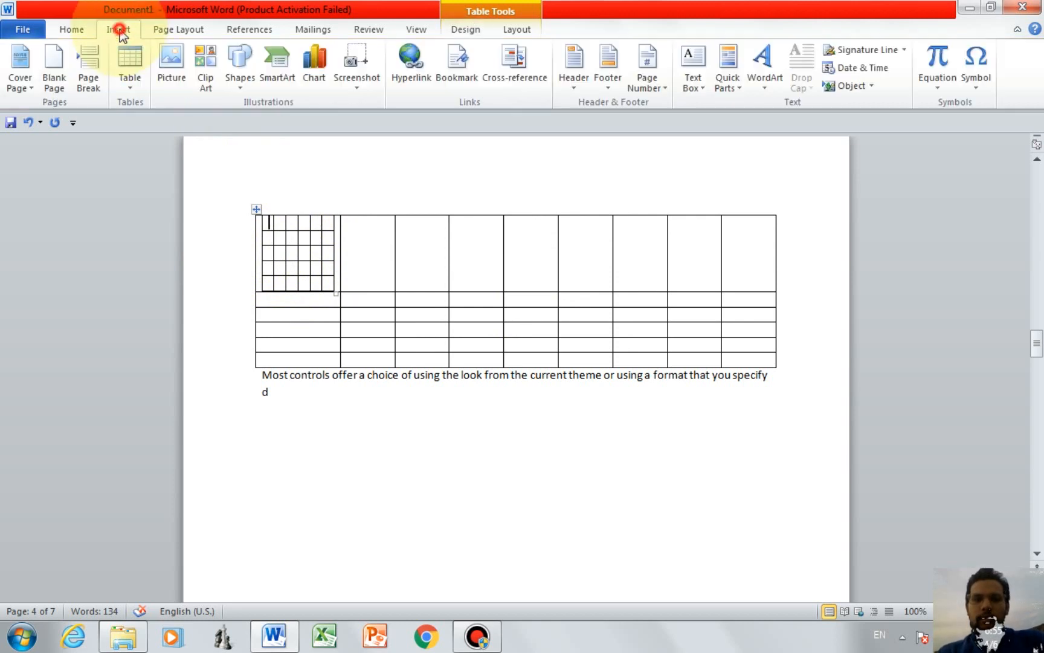
left_click(132, 82)
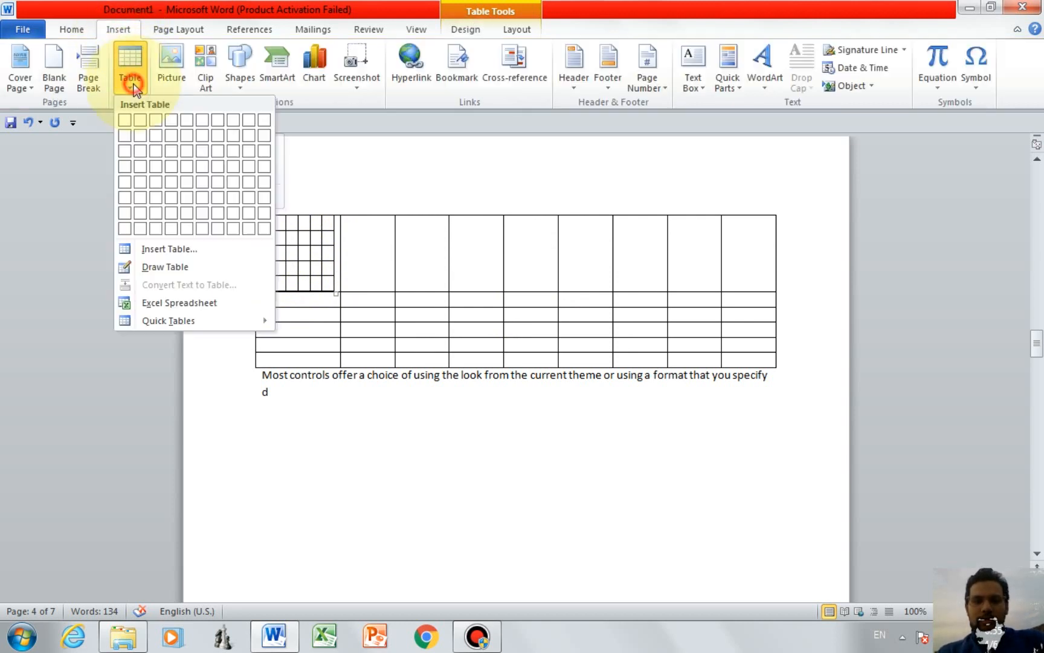
left_click(172, 271)
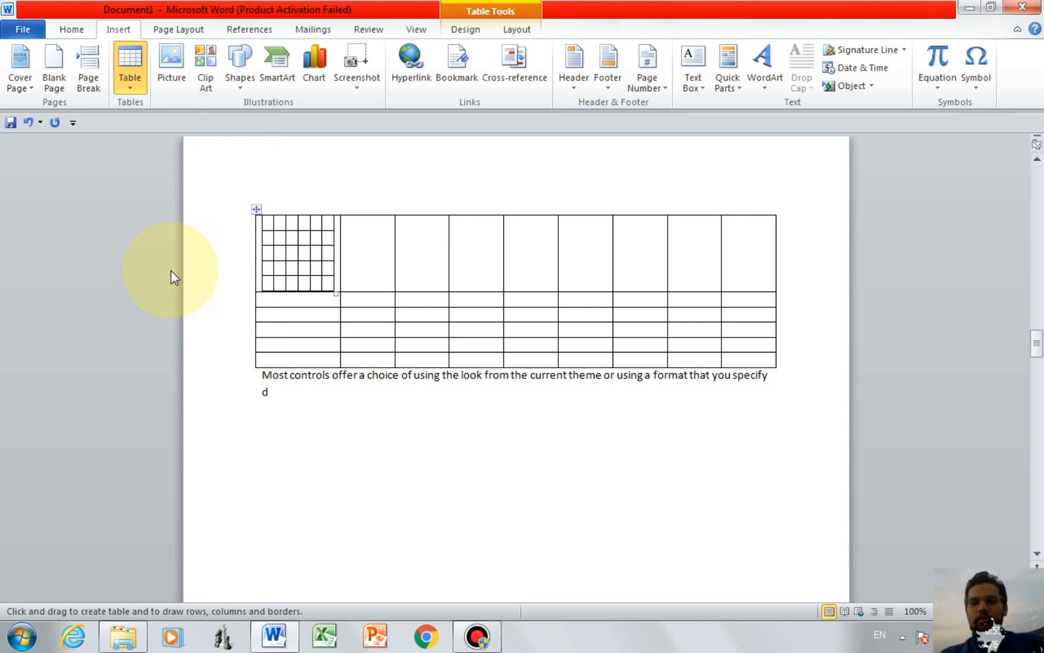